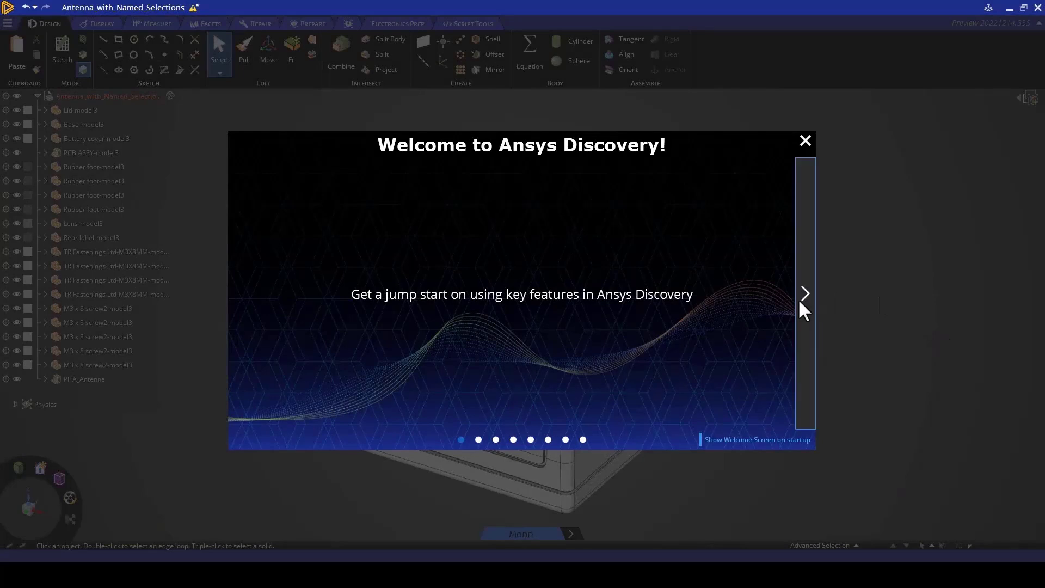
- Page through the Welcome slides from UI Components to Next Steps, then close the Welcome screen
{"action": "left_click", "coordinate": [799, 300]}
{"action": "left_click", "coordinate": [799, 301]}
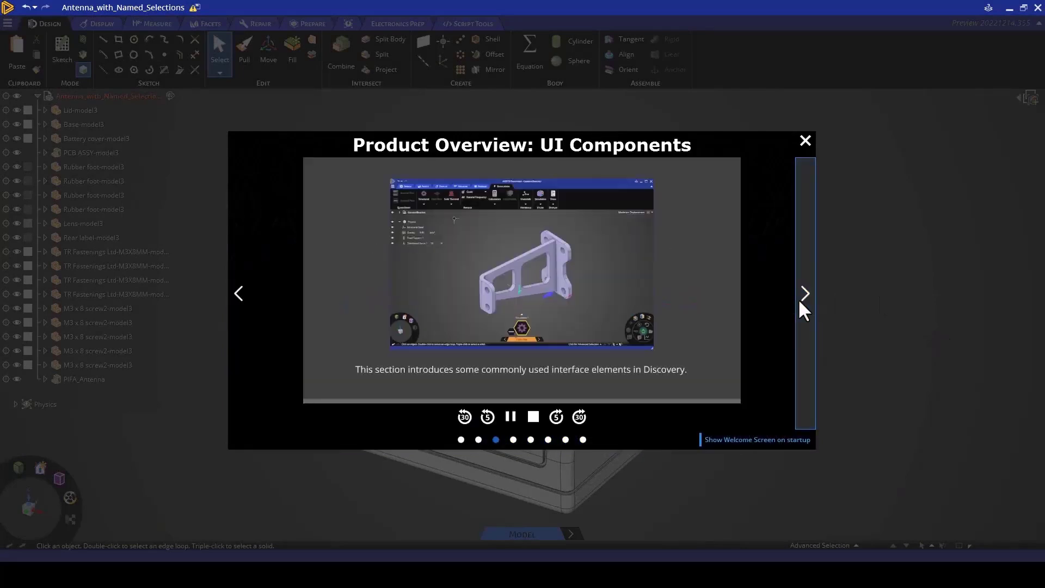
{"action": "left_click", "coordinate": [799, 301]}
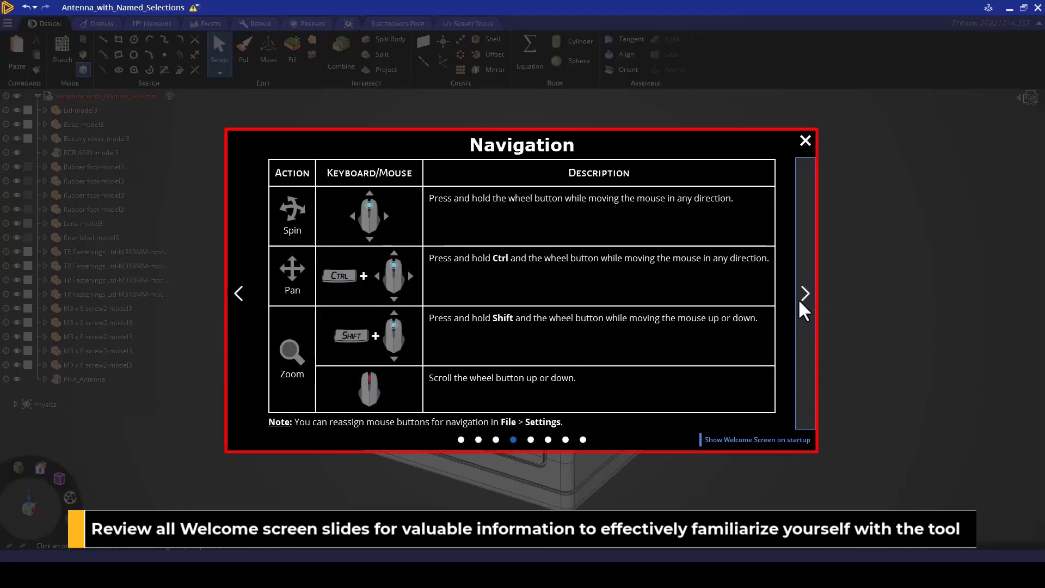
{"action": "left_click", "coordinate": [799, 300]}
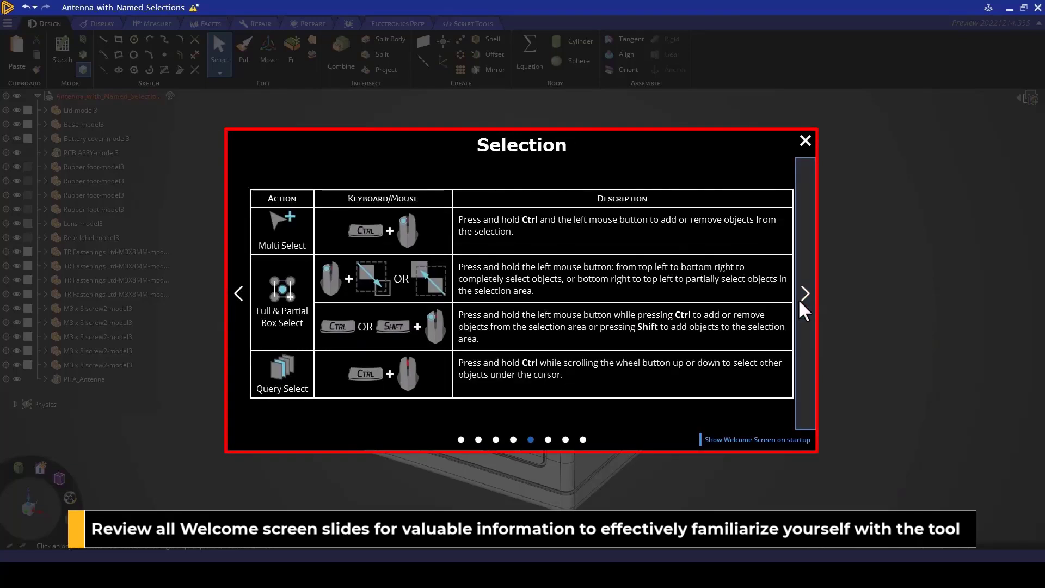
{"action": "left_click", "coordinate": [799, 302]}
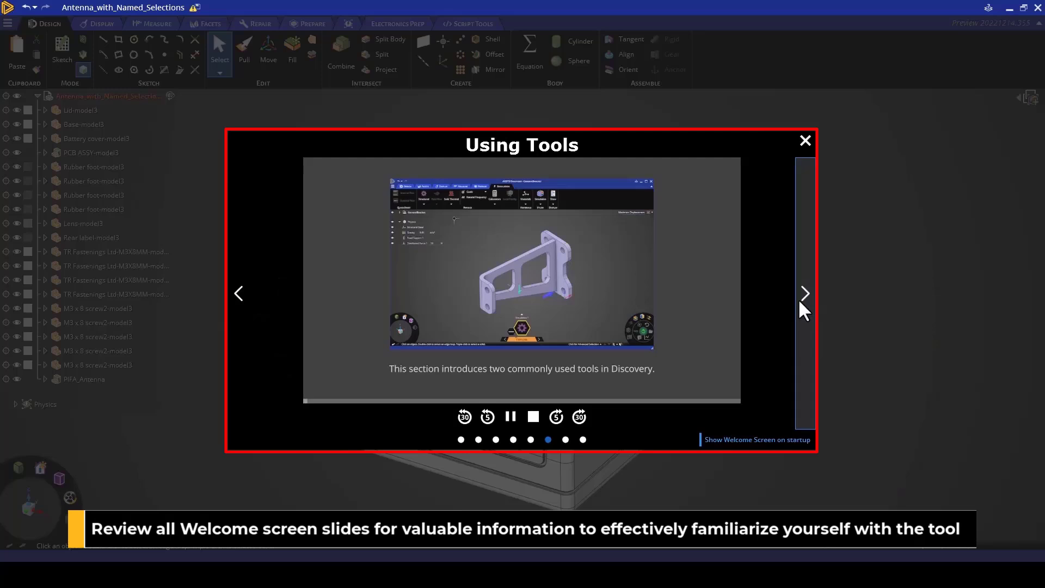
{"action": "left_click", "coordinate": [799, 302]}
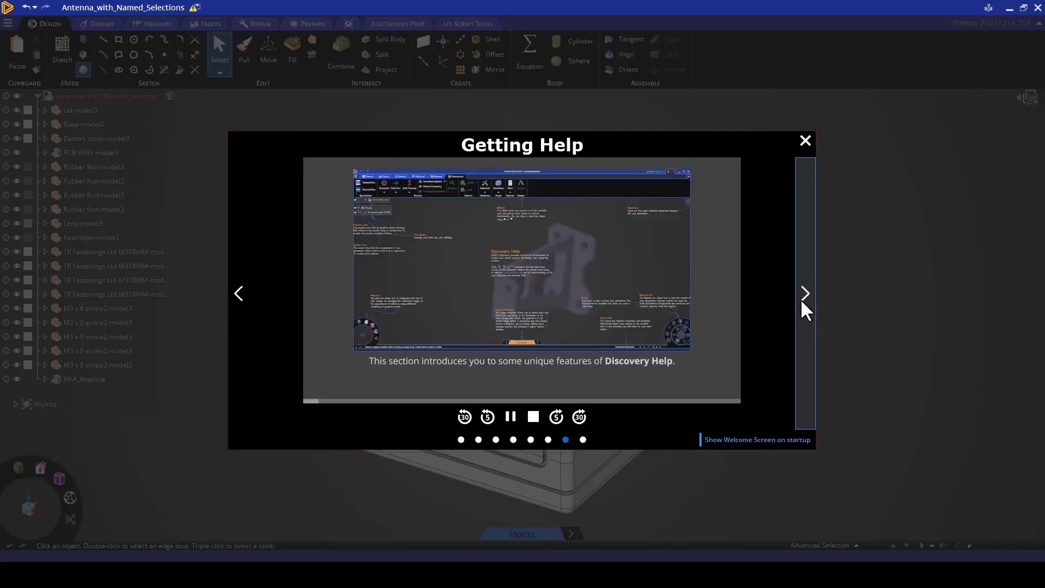
{"action": "left_click", "coordinate": [802, 302]}
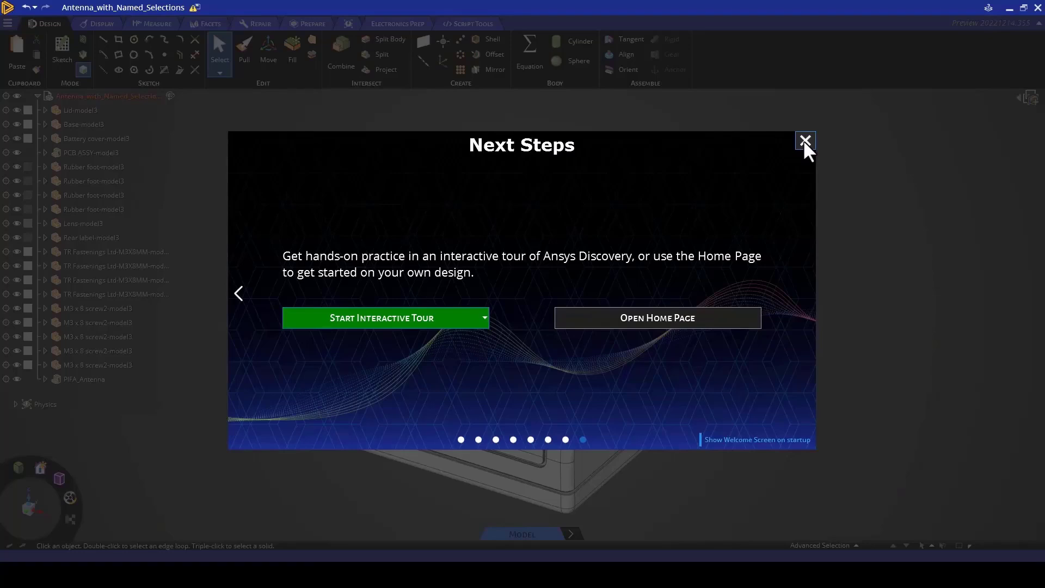
{"action": "left_click", "coordinate": [805, 141]}
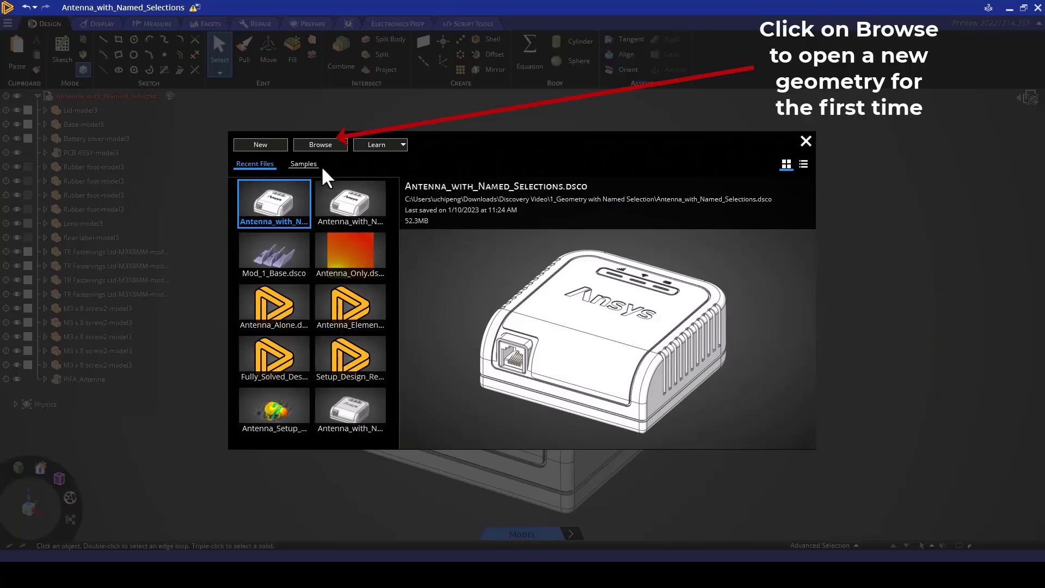
- Close the start screen to reach the Antenna_with_Named_Selections router assembly
{"action": "mouse_move", "coordinate": [254, 211]}
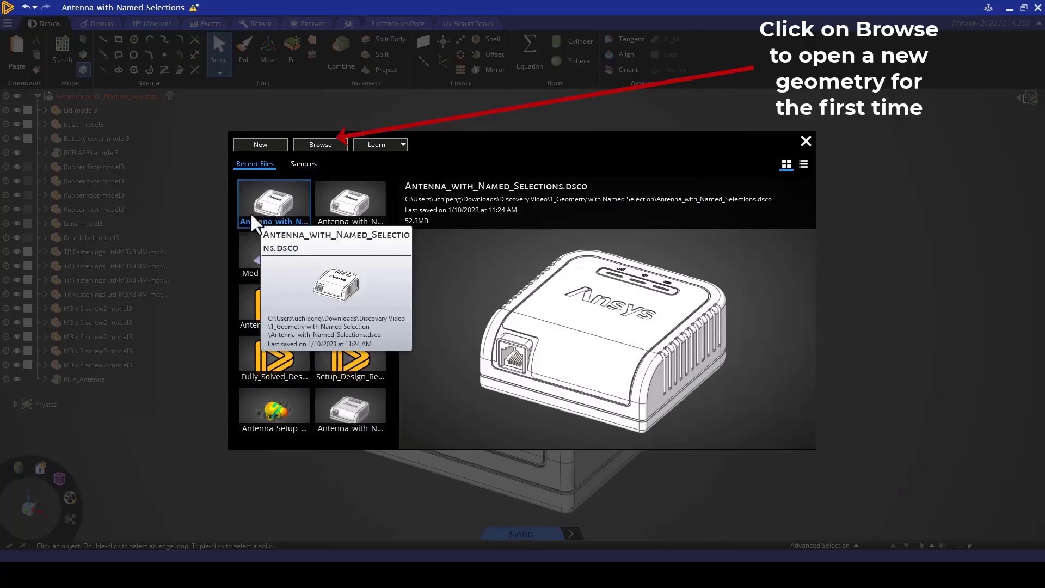
{"action": "left_click", "coordinate": [806, 141]}
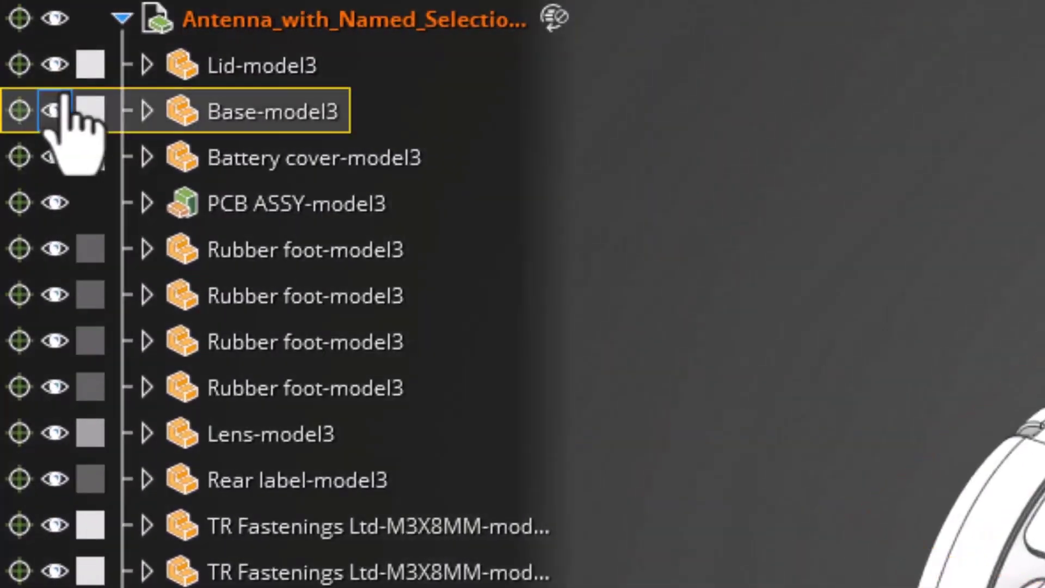
- Hide Lid-model3 and orbit the assembly to a top-down view of the PCB
{"action": "left_click", "coordinate": [54, 65]}
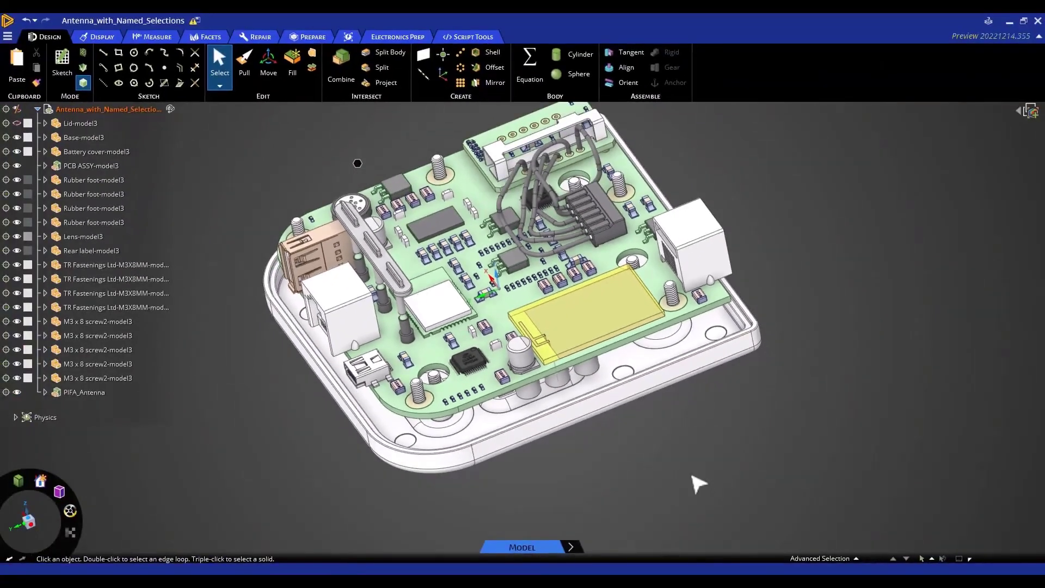
{"action": "middle_click_drag", "start_coordinate": [693, 485], "coordinate": [723, 482]}
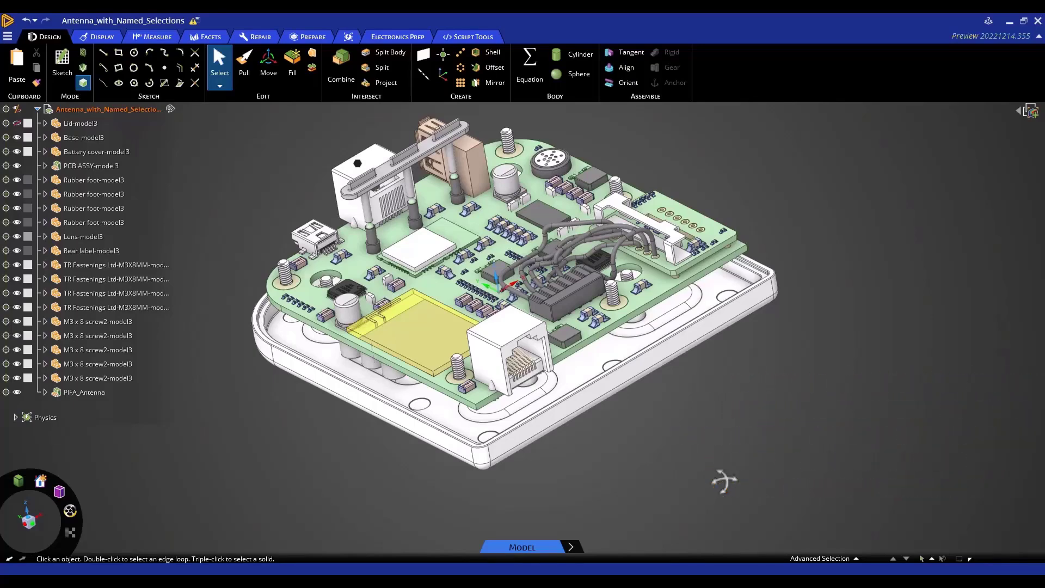
{"action": "middle_click_drag", "start_coordinate": [679, 466], "coordinate": [711, 478]}
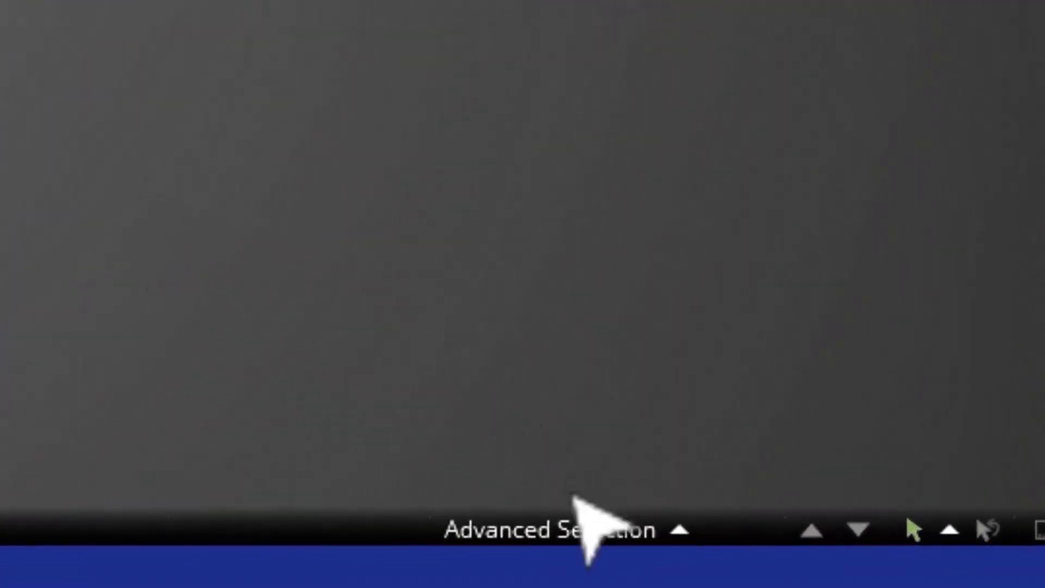
- Open the named selections list and preview the Stainless_Steel and PVC_Plastic groups
{"action": "left_click", "coordinate": [539, 534]}
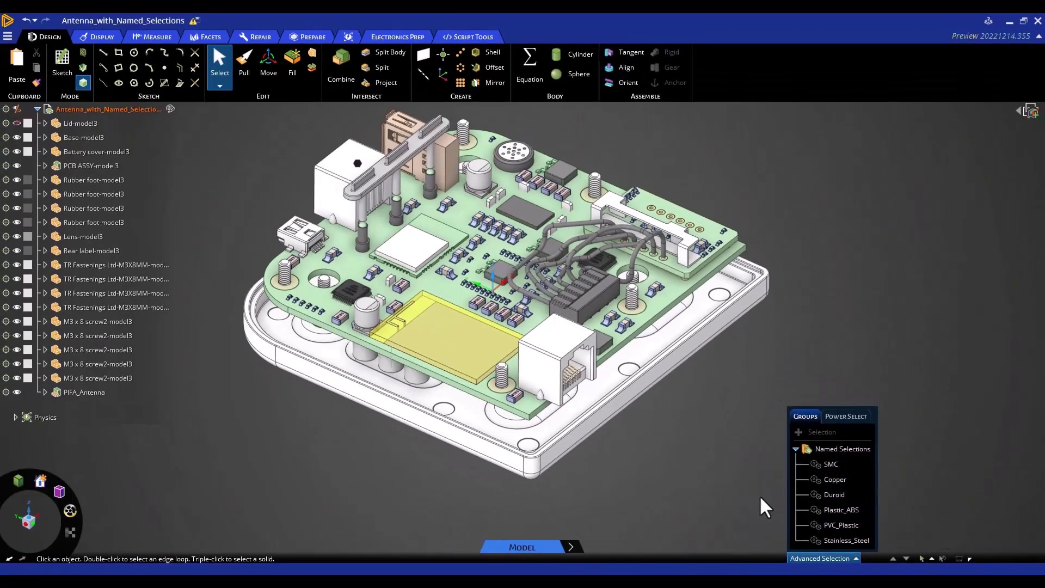
{"action": "left_click", "coordinate": [843, 542]}
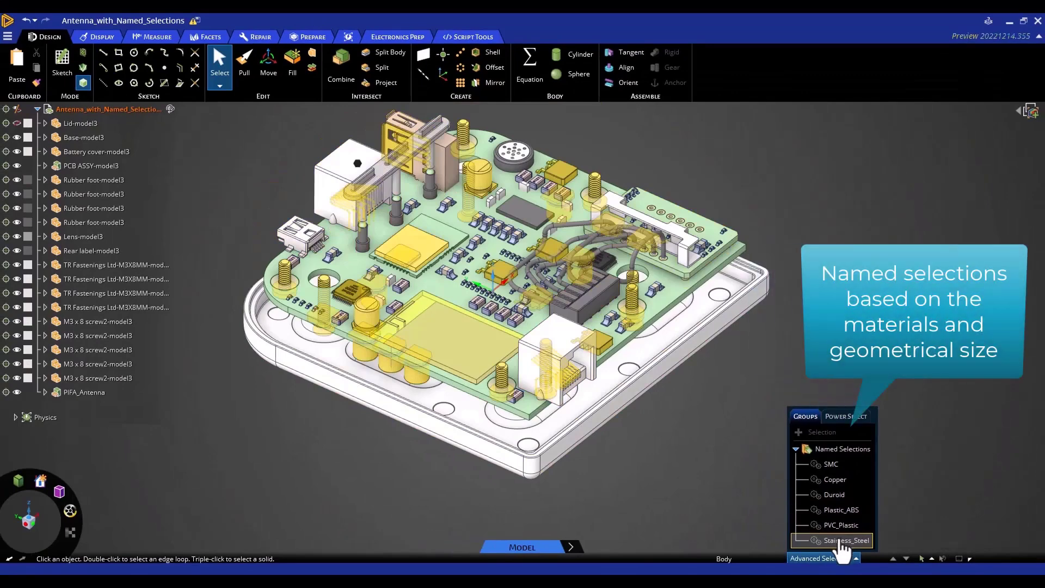
{"action": "left_click", "coordinate": [838, 526]}
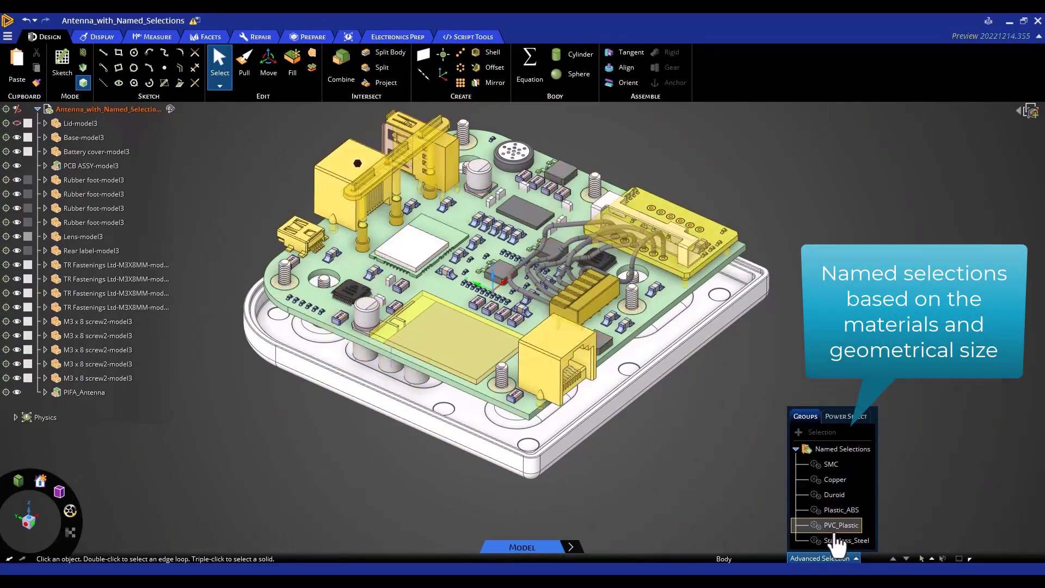
{"action": "left_click", "coordinate": [836, 539]}
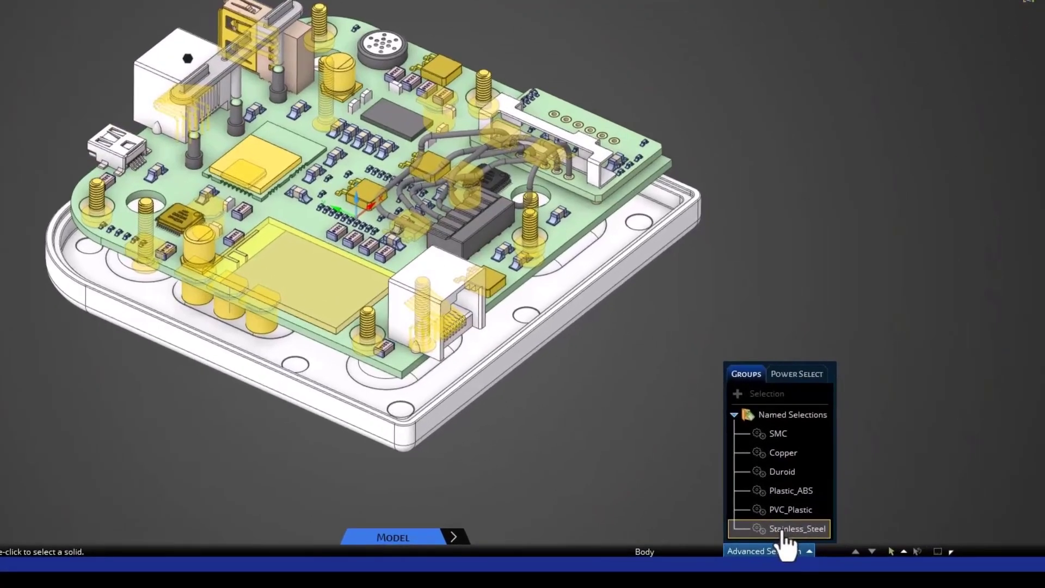
- Isolate the 49 Stainless_Steel bodies with Hide Others (Ctrl+Shift+H), then clear the selection
{"action": "left_click", "coordinate": [782, 530]}
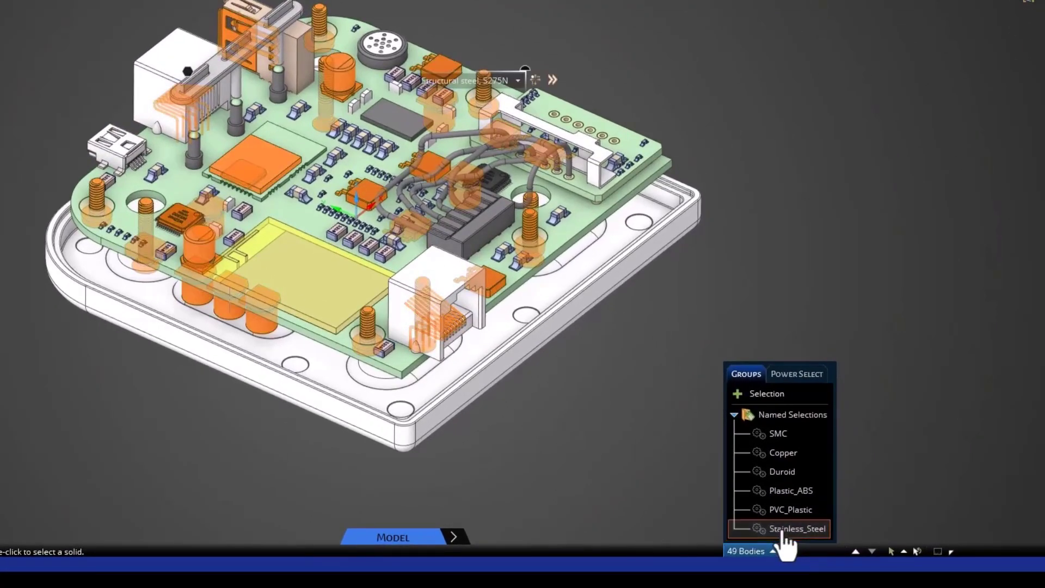
{"action": "right_click", "coordinate": [783, 532]}
{"action": "key", "text": "Escape"}
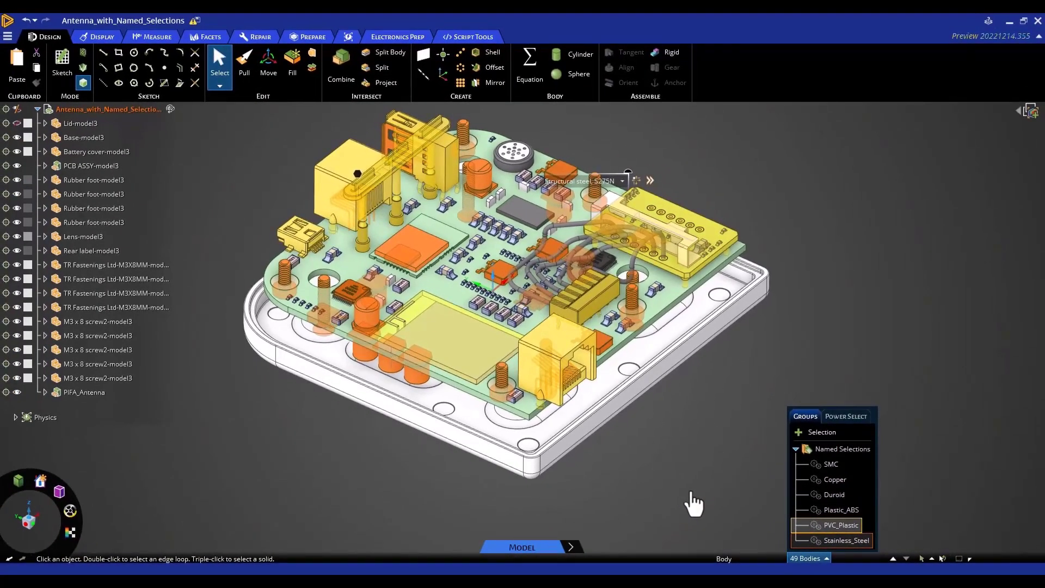
{"action": "key", "text": "ctrl+shift+h"}
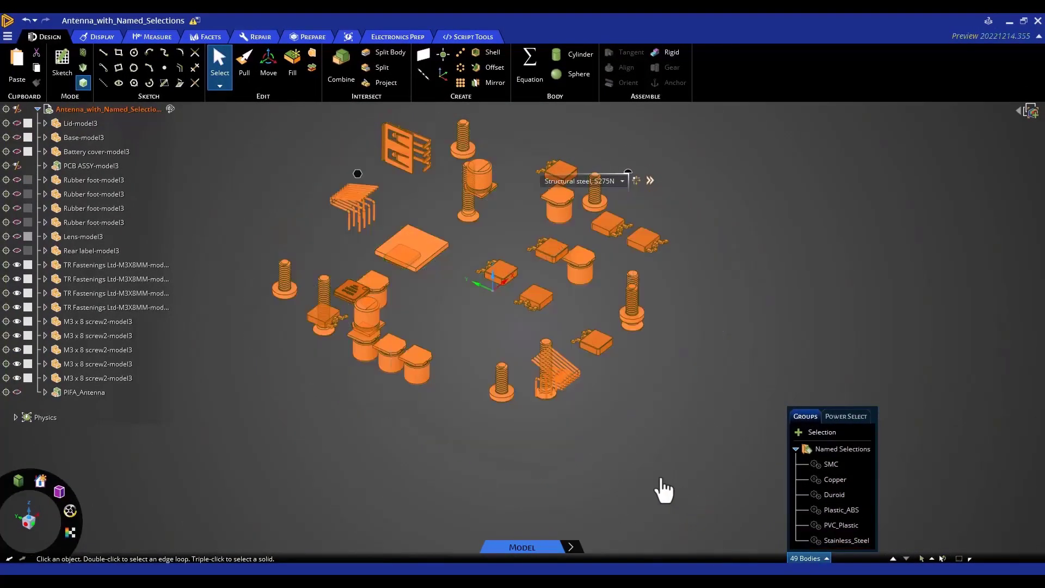
{"action": "left_click", "coordinate": [635, 484]}
{"action": "mouse_move", "coordinate": [619, 482]}
{"action": "middle_mouse_down"}
{"action": "mouse_move", "coordinate": [625, 415]}
{"action": "mouse_move", "coordinate": [536, 419]}
{"action": "mouse_move", "coordinate": [575, 459]}
{"action": "mouse_move", "coordinate": [621, 476]}
{"action": "mouse_move", "coordinate": [620, 464]}
{"action": "mouse_move", "coordinate": [623, 483]}
{"action": "middle_mouse_up"}
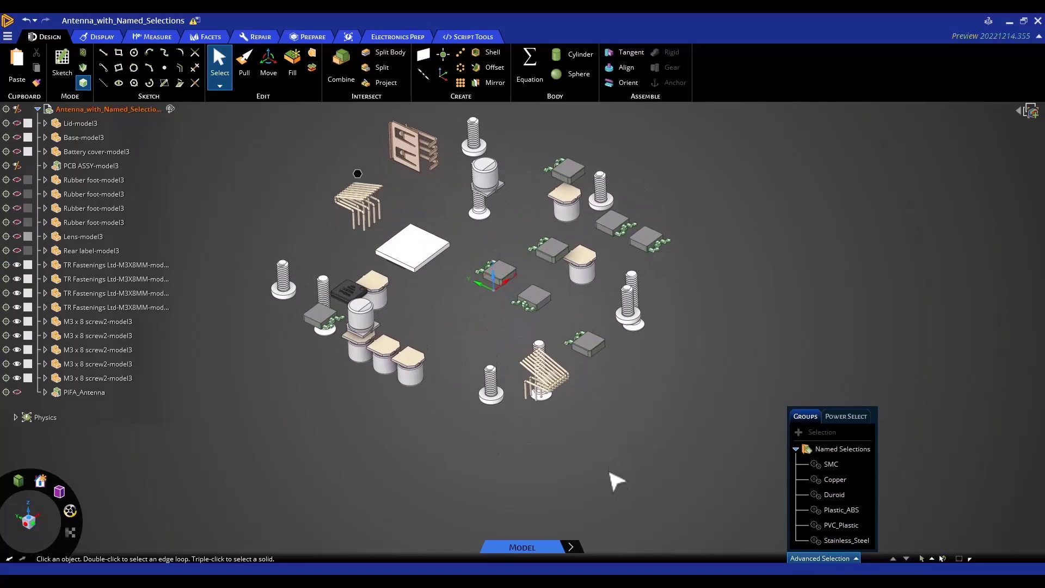
- Show all hidden bodies again, then hide Lid-model3 to expose the board
{"action": "right_click", "coordinate": [611, 438]}
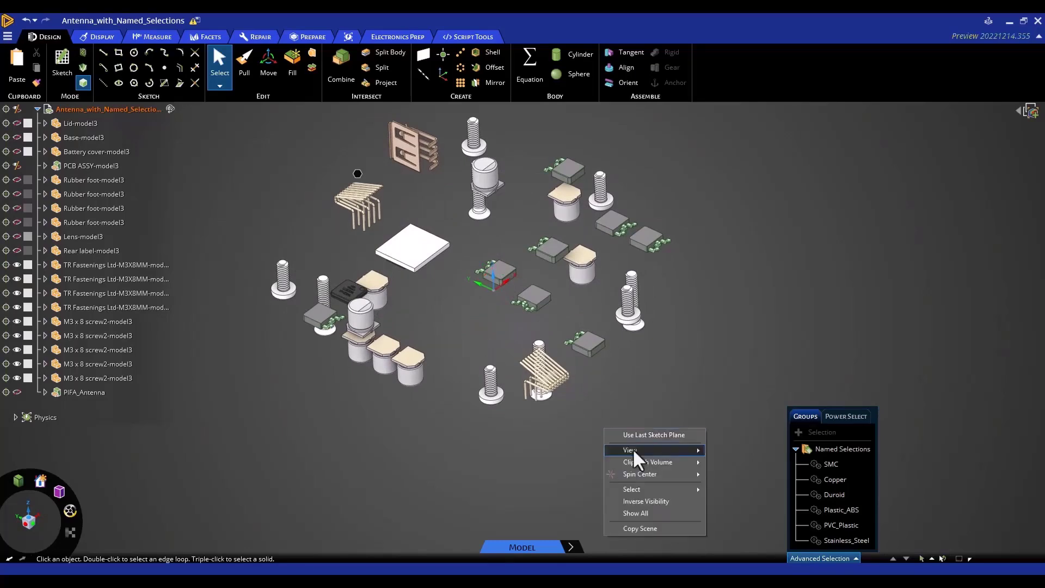
{"action": "mouse_move", "coordinate": [639, 493]}
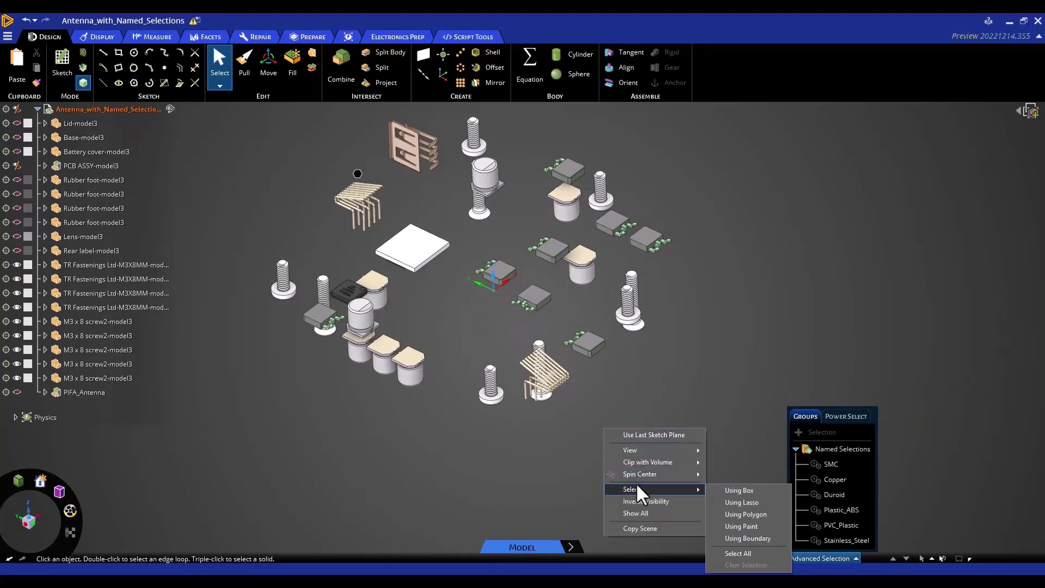
{"action": "left_click", "coordinate": [640, 516]}
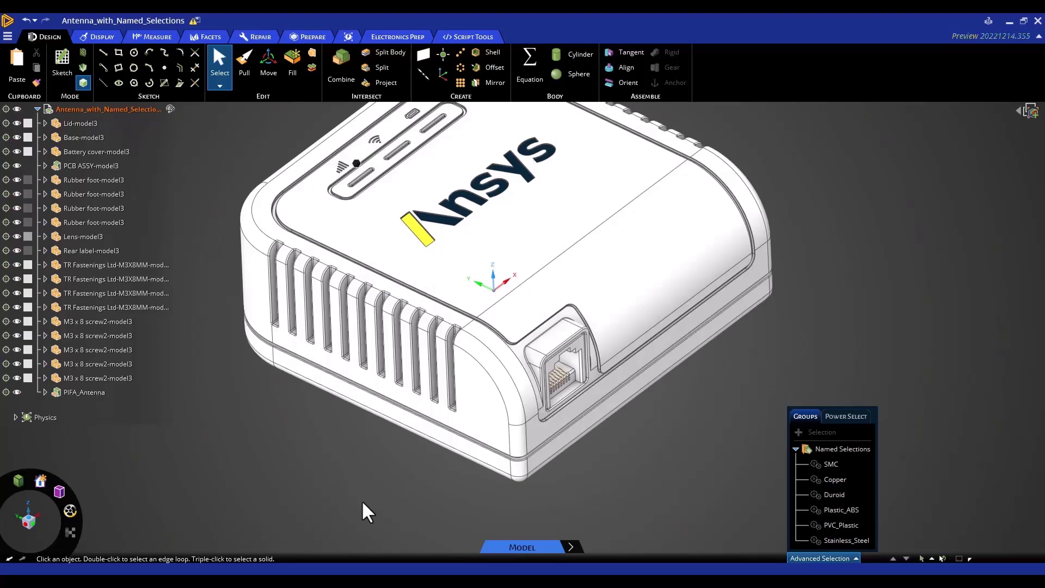
{"action": "scroll", "coordinate": [690, 530], "scroll_direction": "down", "scroll_amount": 3}
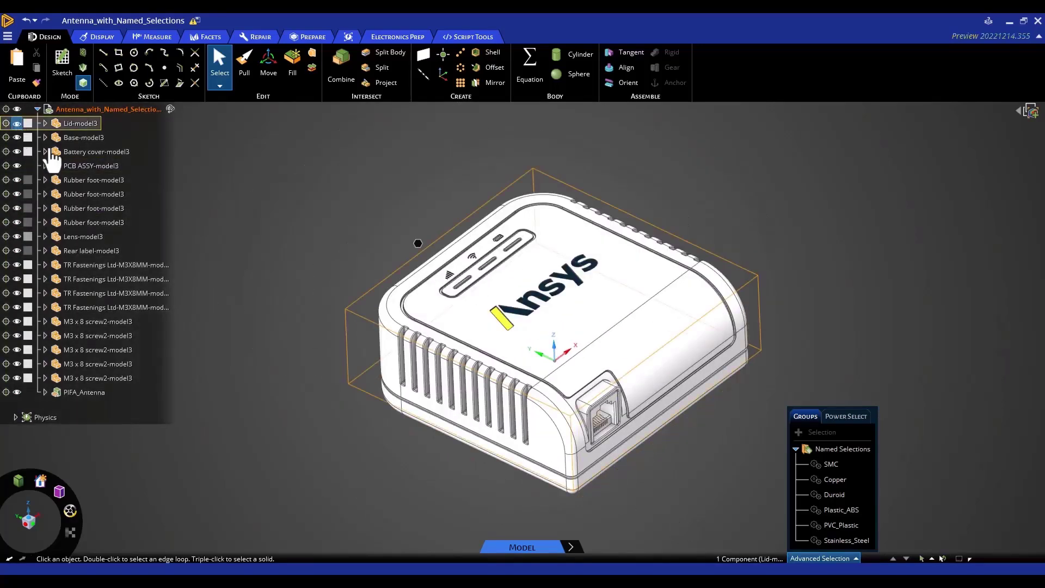
{"action": "left_click", "coordinate": [17, 123]}
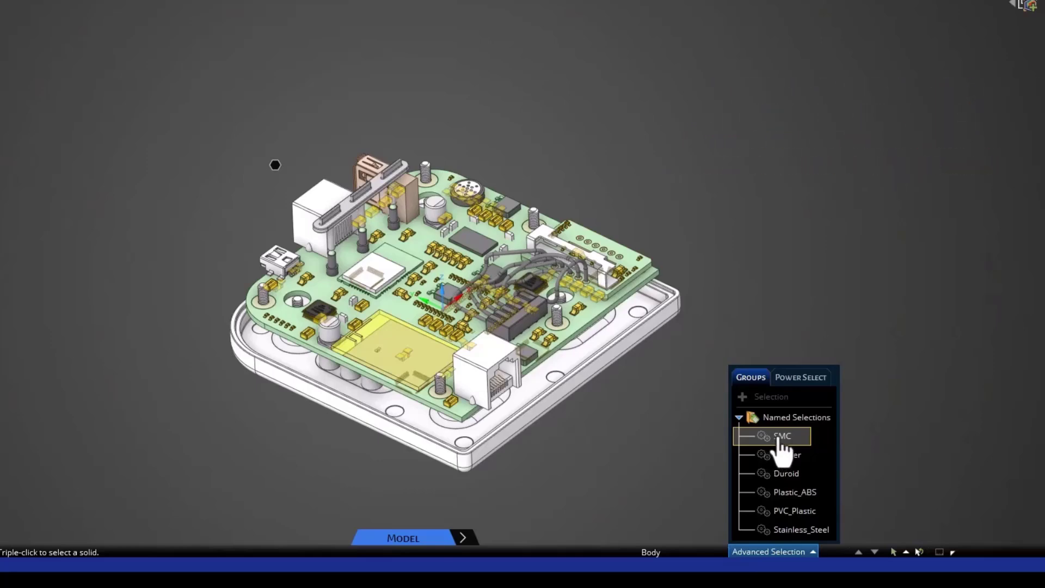
- Isolate the SMC named selection with Hide Others and clear the selection
{"action": "left_click", "coordinate": [778, 437]}
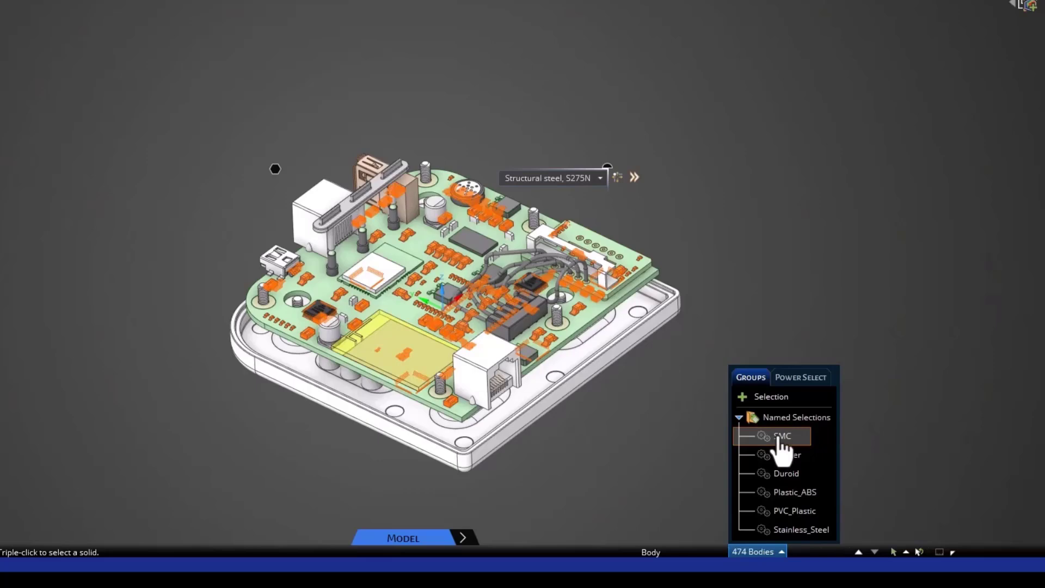
{"action": "right_click", "coordinate": [779, 444]}
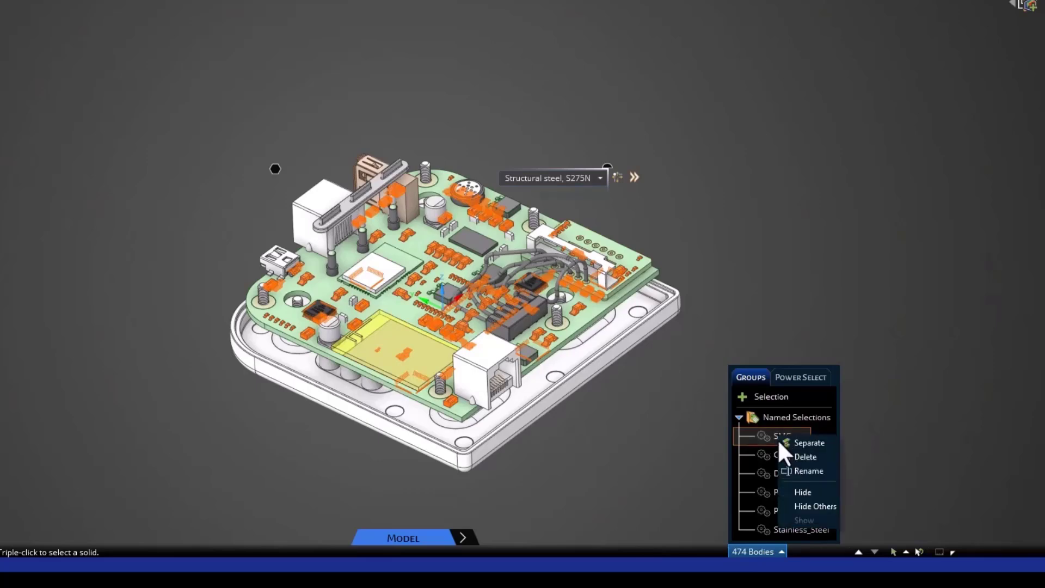
{"action": "left_click", "coordinate": [811, 506]}
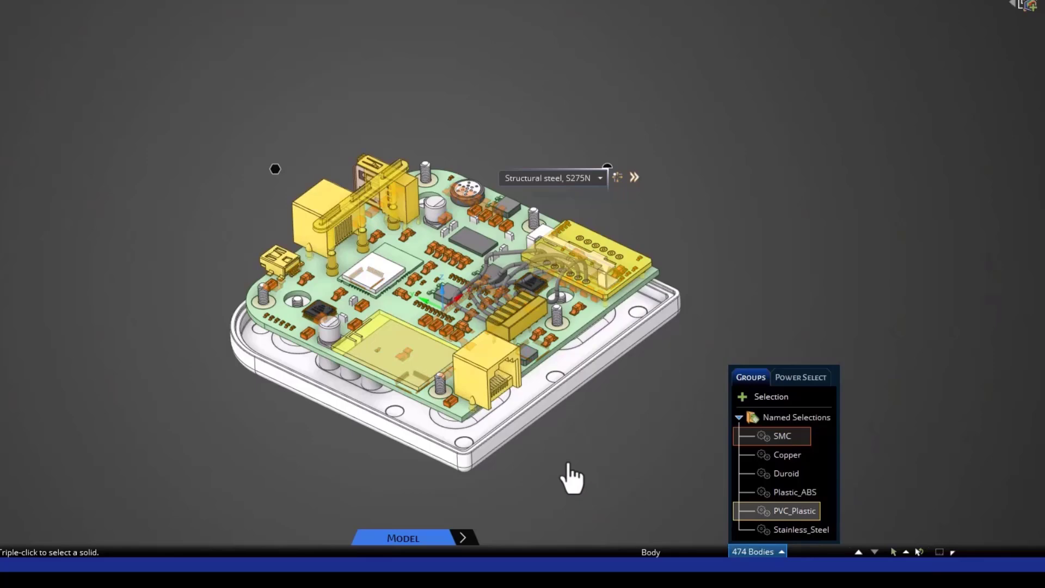
{"action": "left_click", "coordinate": [535, 477]}
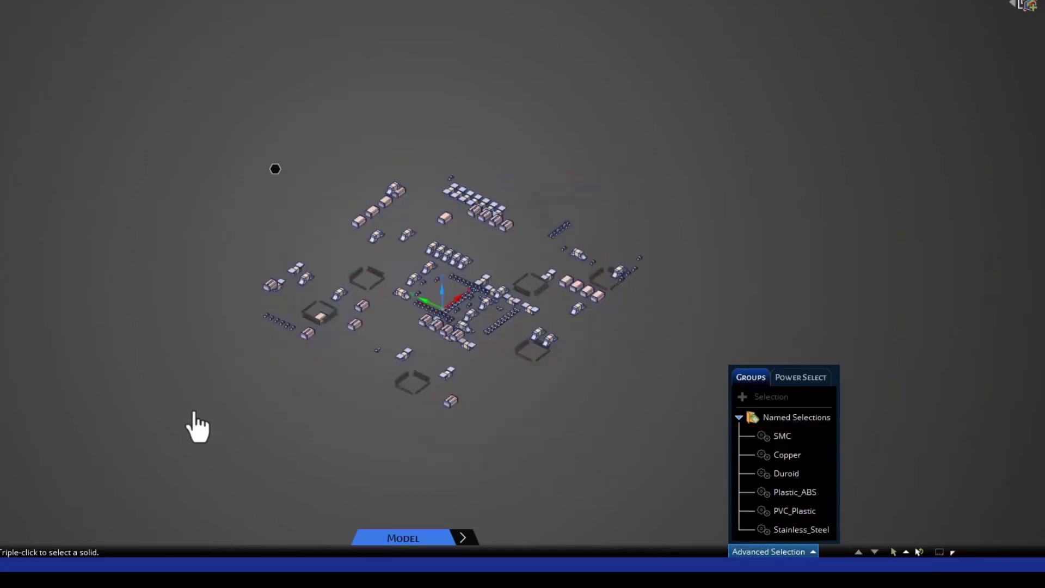
- Zoom and orbit around the SMC components to inspect the chip pins
{"action": "scroll", "coordinate": [366, 455], "scroll_direction": "down", "scroll_amount": 2}
{"action": "scroll", "coordinate": [408, 450], "scroll_direction": "up", "scroll_amount": 4}
{"action": "mouse_move", "coordinate": [408, 451]}
{"action": "middle_mouse_down"}
{"action": "mouse_move", "coordinate": [413, 501]}
{"action": "mouse_move", "coordinate": [515, 426]}
{"action": "mouse_move", "coordinate": [436, 408]}
{"action": "mouse_move", "coordinate": [389, 450]}
{"action": "mouse_move", "coordinate": [392, 497]}
{"action": "mouse_move", "coordinate": [401, 452]}
{"action": "middle_mouse_up"}
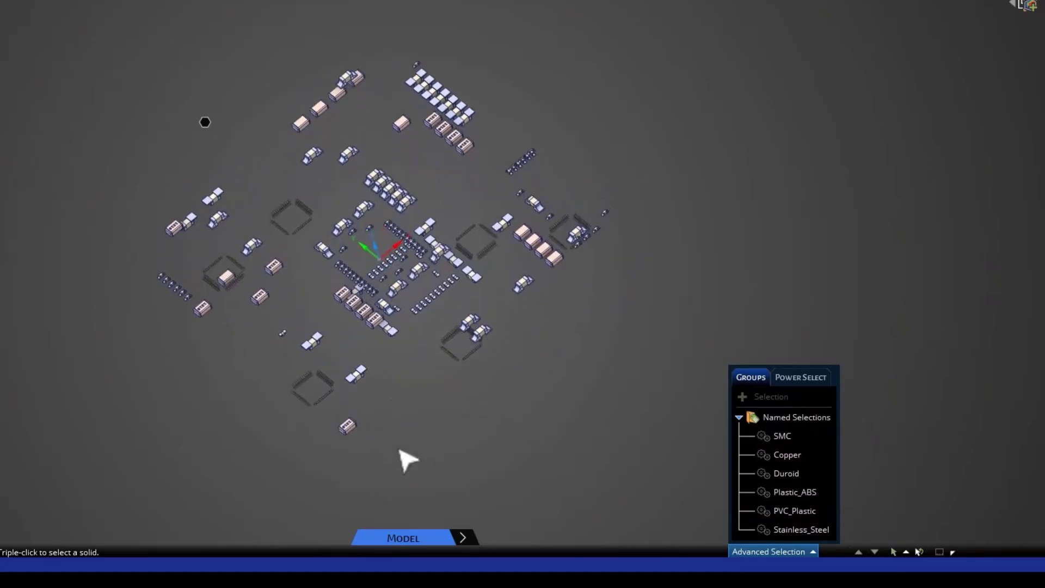
{"action": "scroll", "coordinate": [490, 280], "scroll_direction": "down", "scroll_amount": 2}
{"action": "scroll", "coordinate": [490, 275], "scroll_direction": "up", "scroll_amount": 6}
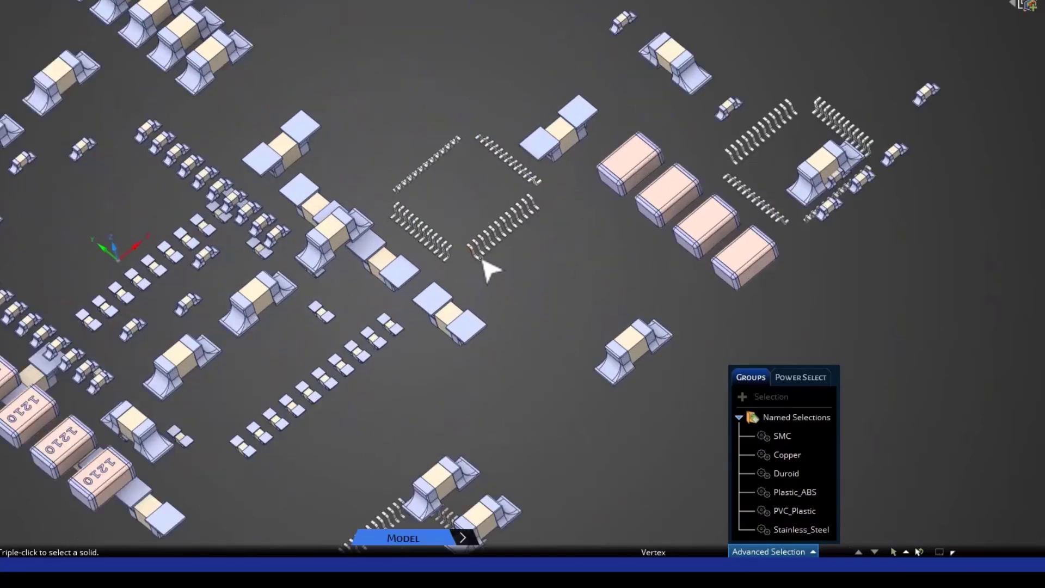
{"action": "scroll", "coordinate": [488, 278], "scroll_direction": "up", "scroll_amount": 2}
{"action": "mouse_move", "coordinate": [490, 292]}
{"action": "middle_mouse_down"}
{"action": "mouse_move", "coordinate": [524, 280]}
{"action": "mouse_move", "coordinate": [538, 236]}
{"action": "middle_mouse_up"}
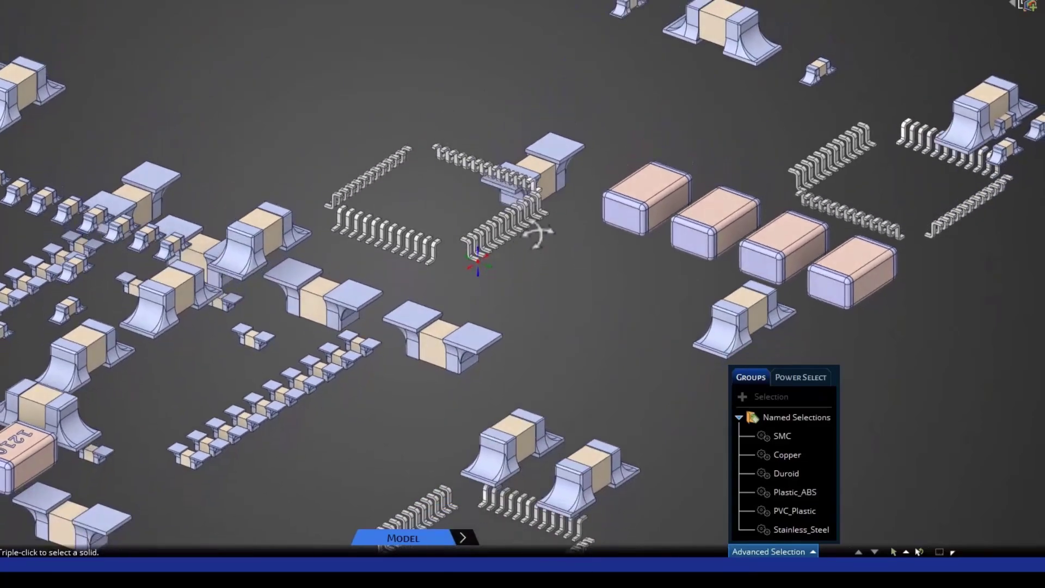
{"action": "scroll", "coordinate": [490, 263], "scroll_direction": "down", "scroll_amount": 4}
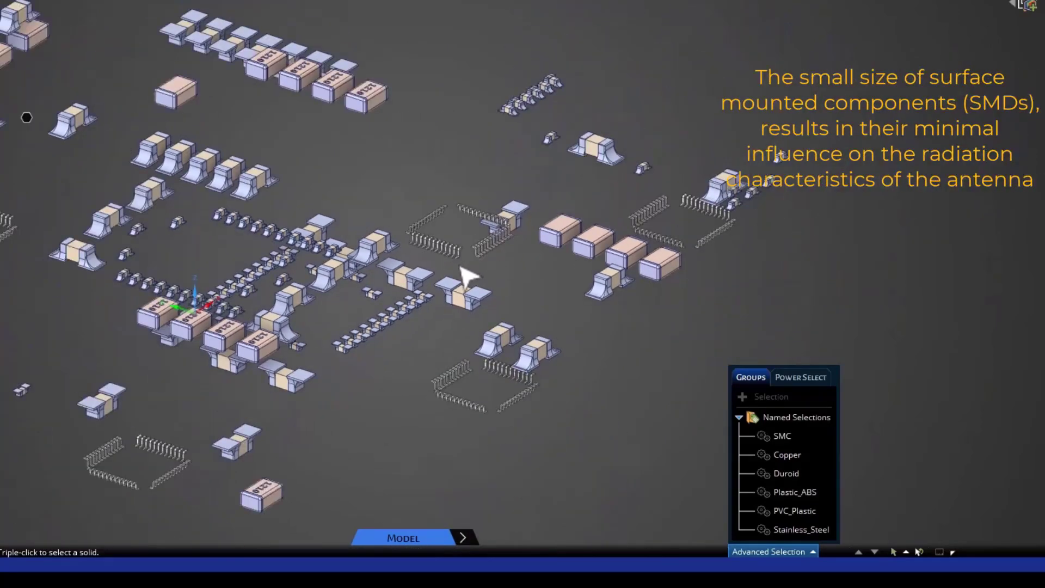
{"action": "scroll", "coordinate": [467, 288], "scroll_direction": "down", "scroll_amount": 3}
{"action": "scroll", "coordinate": [489, 435], "scroll_direction": "down", "scroll_amount": 3}
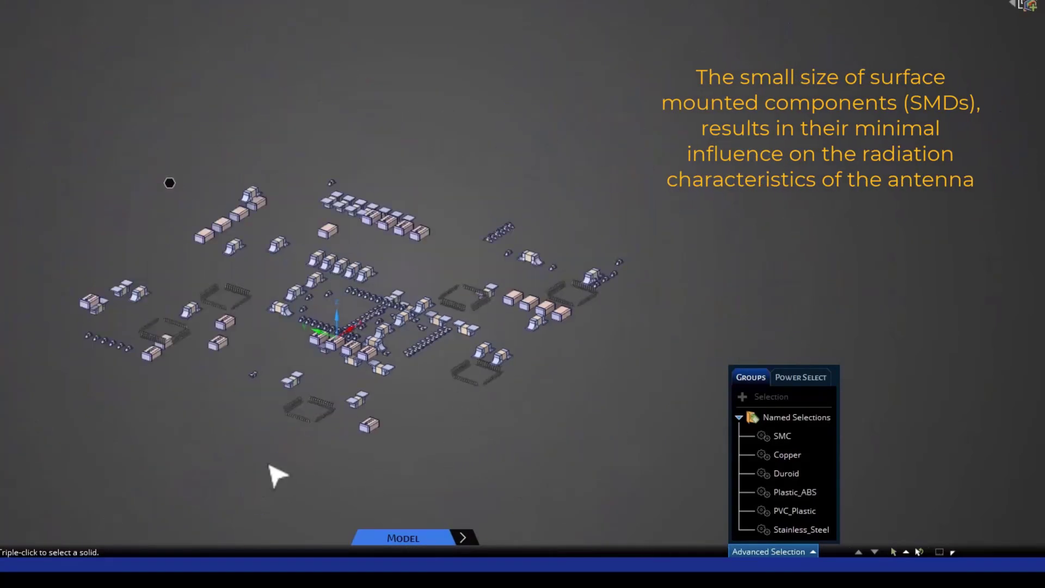
{"action": "middle_click_drag", "start_coordinate": [182, 466], "coordinate": [205, 478]}
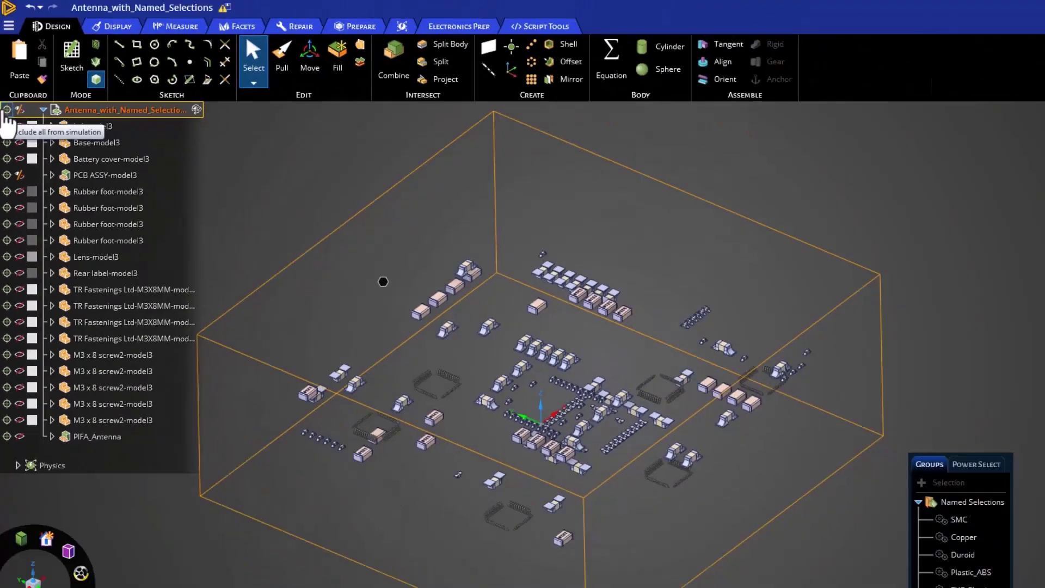
- Select all 474 visible SMC bodies with Ctrl+A and delete them
{"action": "scroll", "coordinate": [775, 232], "scroll_direction": "down", "scroll_amount": 2}
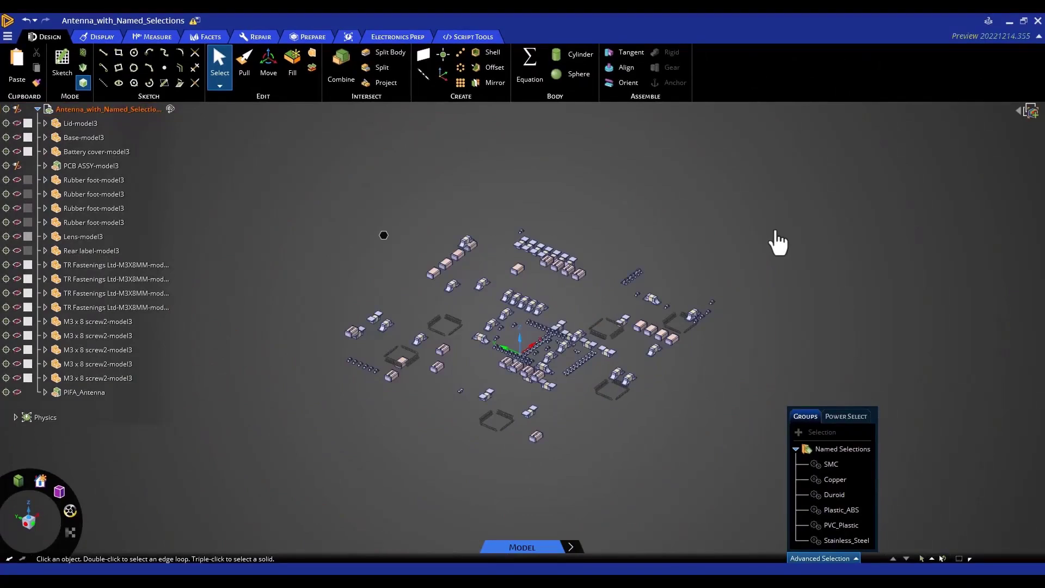
{"action": "key", "text": "ctrl+a"}
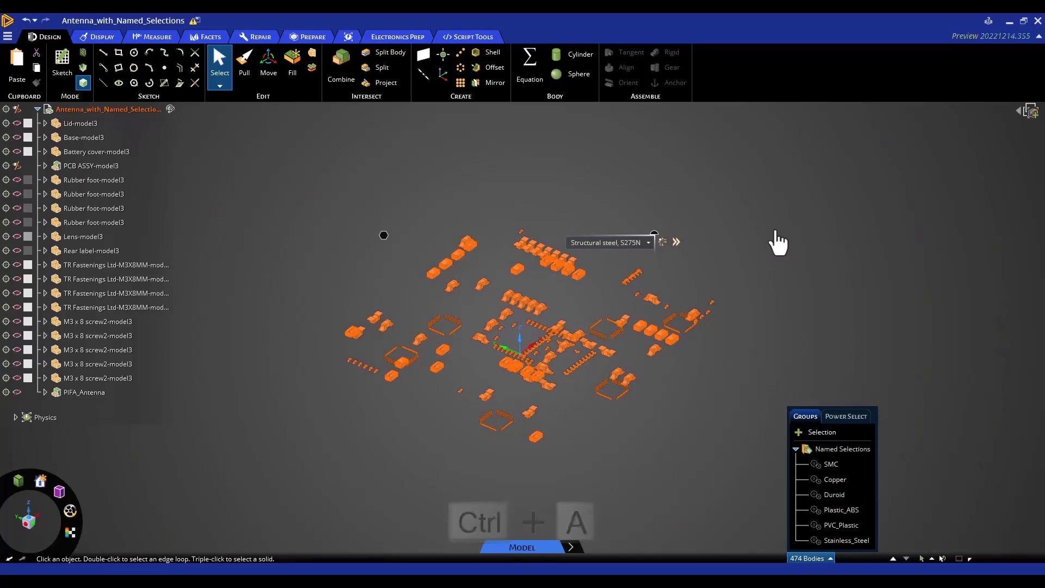
{"action": "right_click", "coordinate": [776, 234]}
{"action": "left_click", "coordinate": [816, 477]}
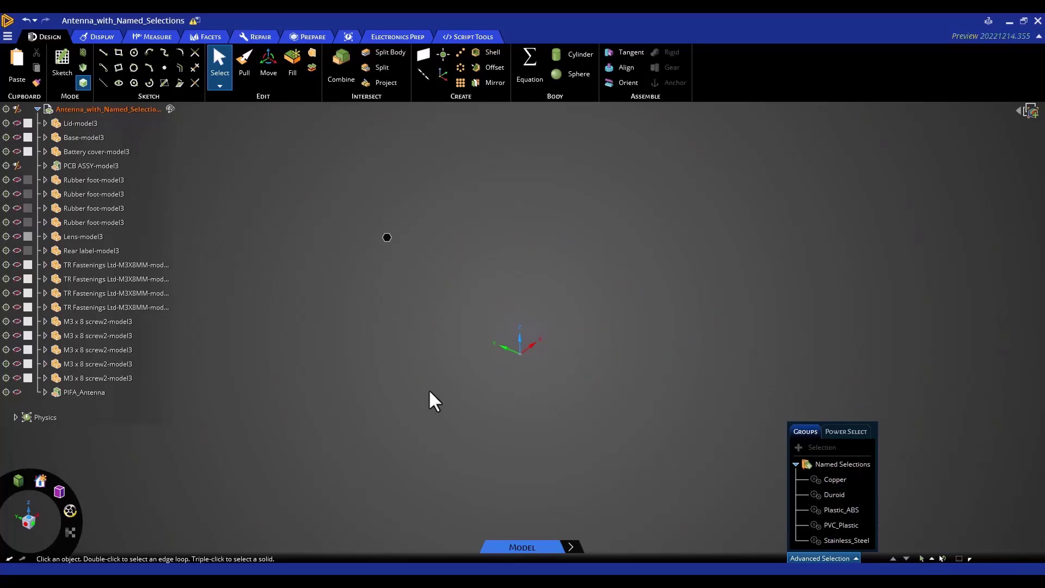
- Show all remaining router parts, lid included, and close the Groups panel
{"action": "right_click", "coordinate": [370, 319]}
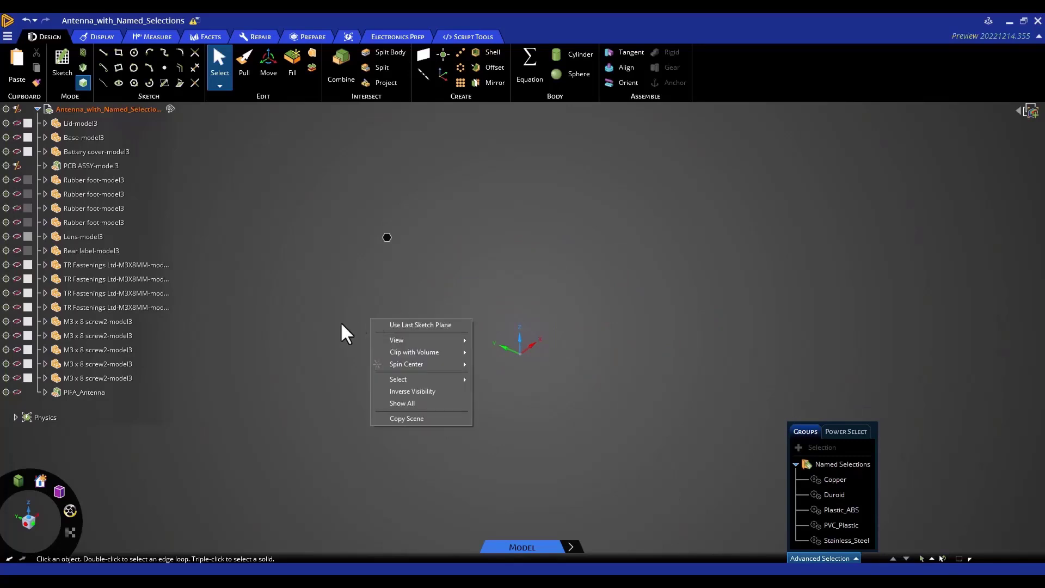
{"action": "left_click", "coordinate": [412, 404]}
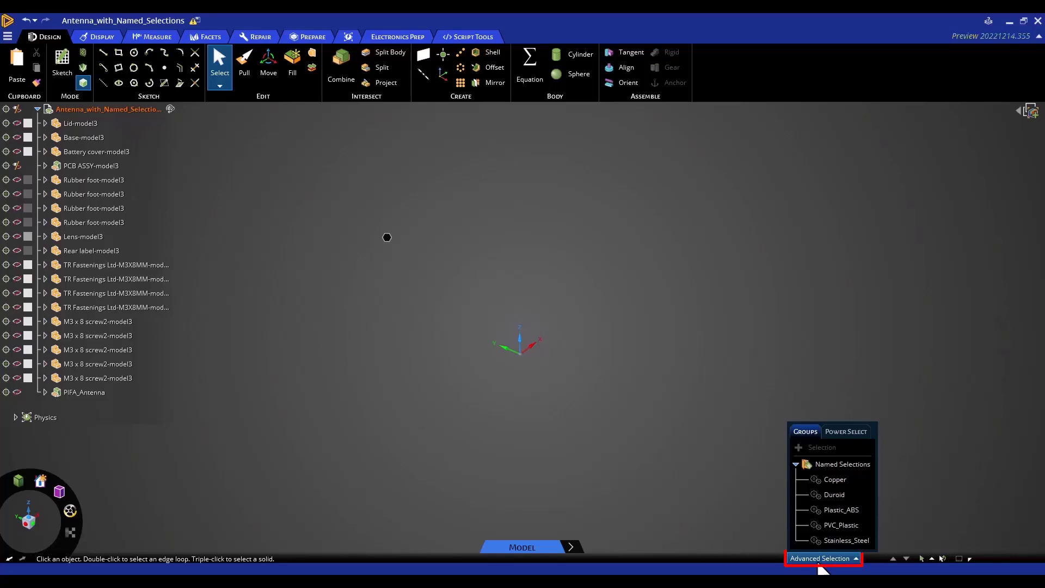
{"action": "left_click", "coordinate": [818, 560]}
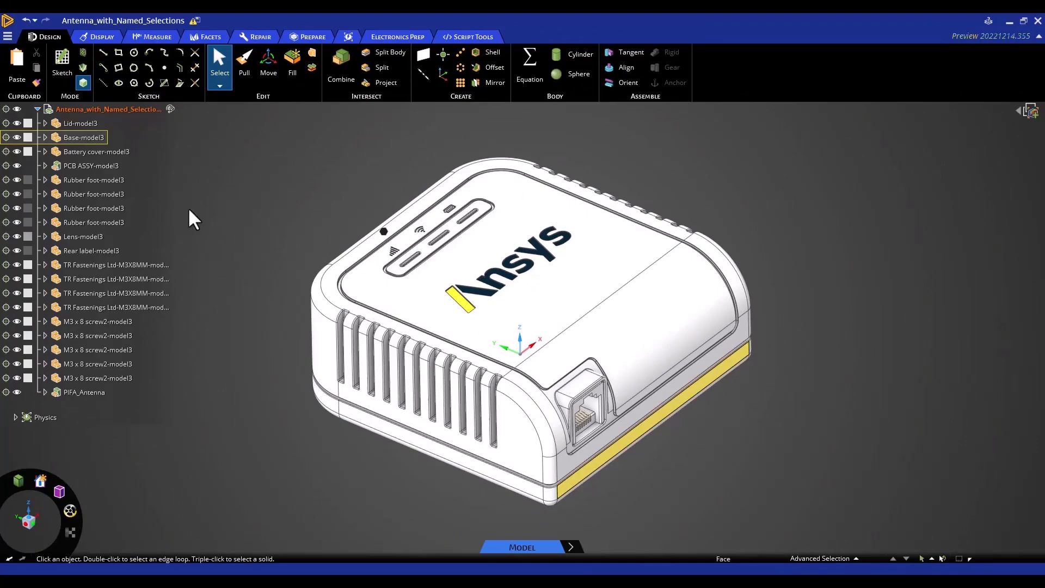
- Hide Lid-model3 and orbit to a low side view of the stripped board
{"action": "left_click", "coordinate": [17, 123]}
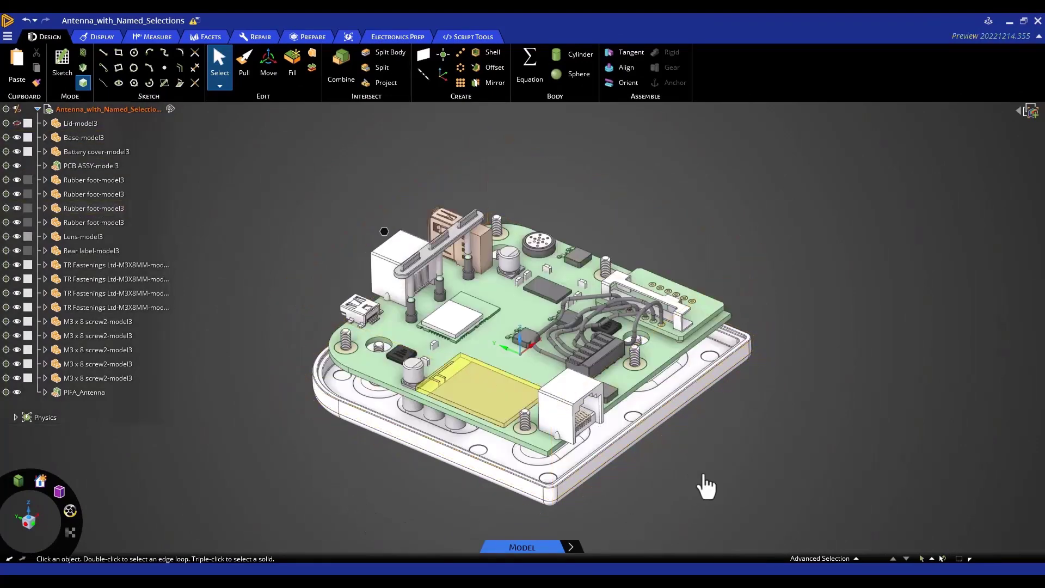
{"action": "mouse_move", "coordinate": [814, 351]}
{"action": "middle_mouse_down"}
{"action": "mouse_move", "coordinate": [821, 331]}
{"action": "mouse_move", "coordinate": [822, 366]}
{"action": "mouse_move", "coordinate": [811, 253]}
{"action": "mouse_move", "coordinate": [810, 311]}
{"action": "mouse_move", "coordinate": [796, 338]}
{"action": "mouse_move", "coordinate": [665, 350]}
{"action": "mouse_move", "coordinate": [674, 401]}
{"action": "mouse_move", "coordinate": [798, 410]}
{"action": "mouse_move", "coordinate": [821, 392]}
{"action": "mouse_move", "coordinate": [814, 357]}
{"action": "middle_mouse_up"}
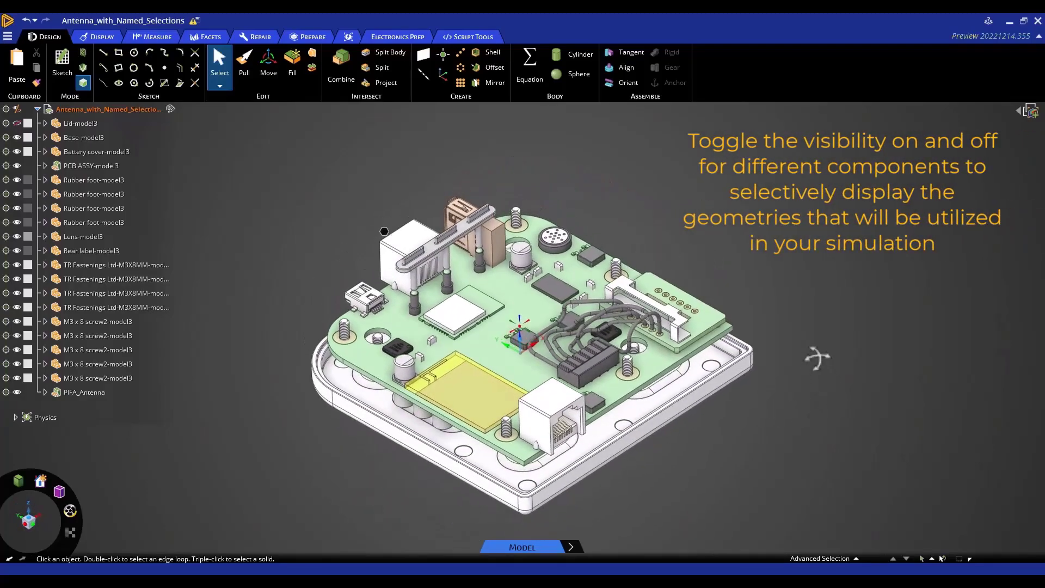
{"action": "scroll", "coordinate": [412, 388], "scroll_direction": "down", "scroll_amount": 2}
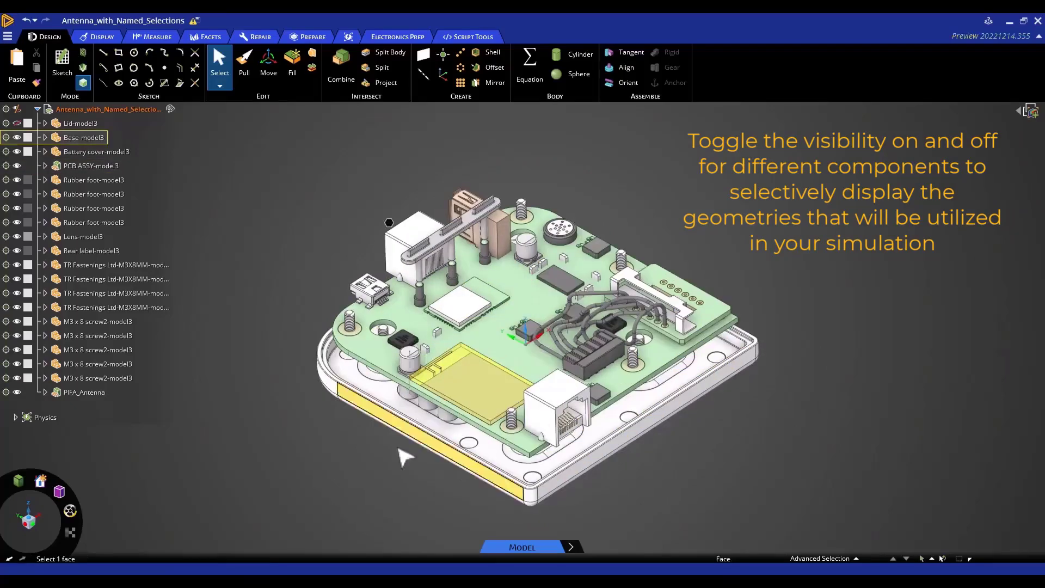
{"action": "middle_click_drag", "start_coordinate": [408, 468], "coordinate": [404, 504]}
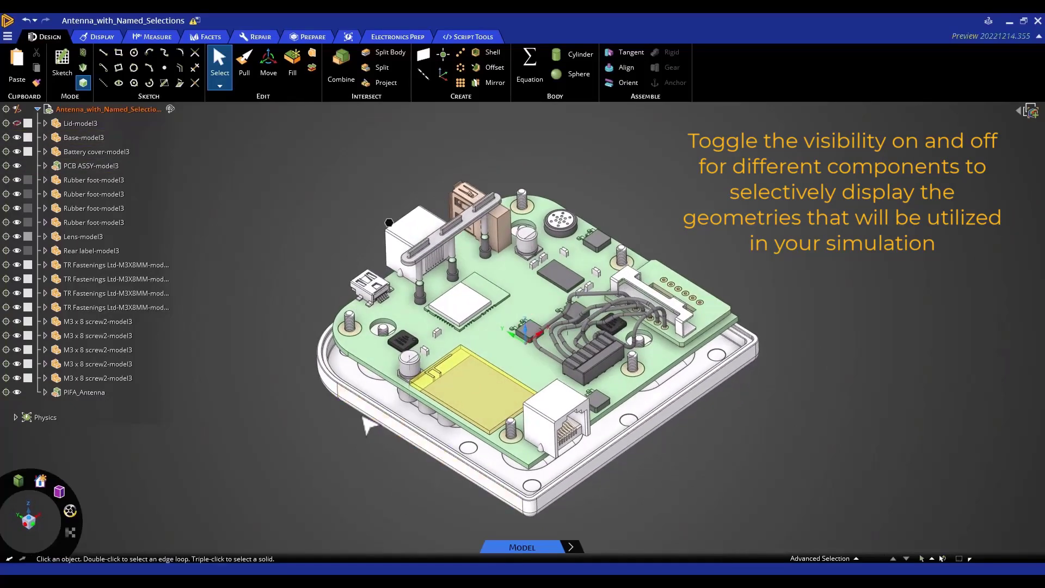